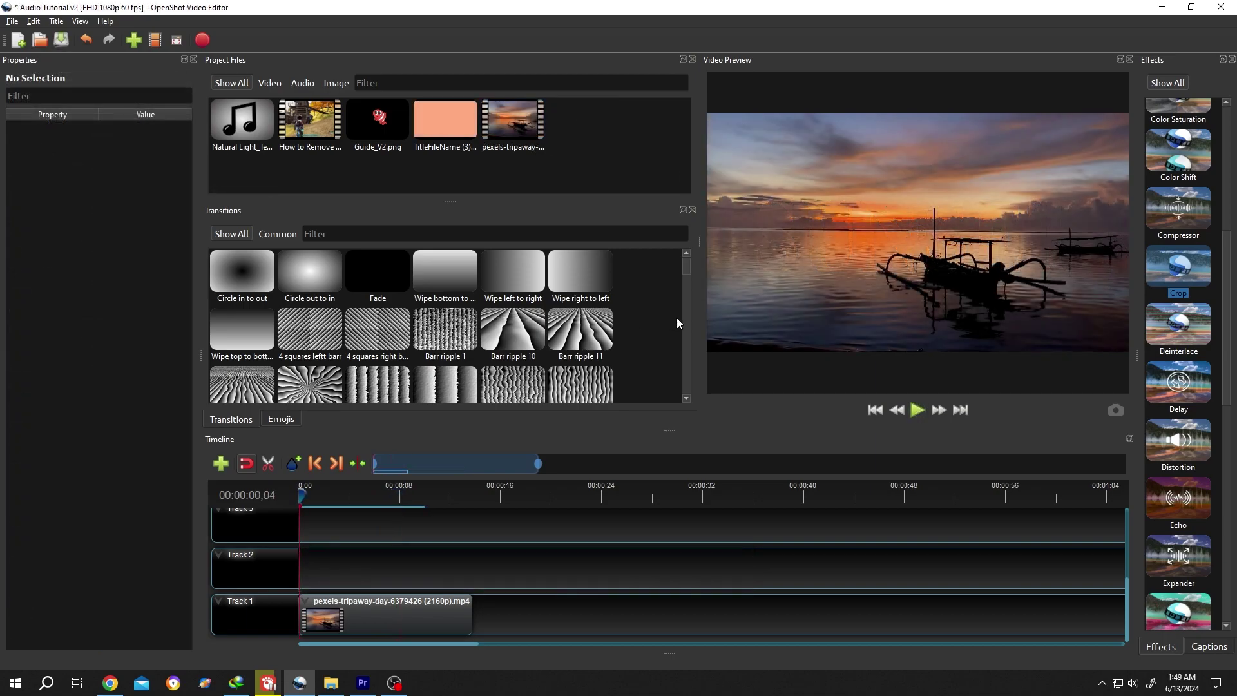
- Start a new Camera border title and replace its placeholder text with SUNSET
left_click_drag(302, 496, 293, 502)
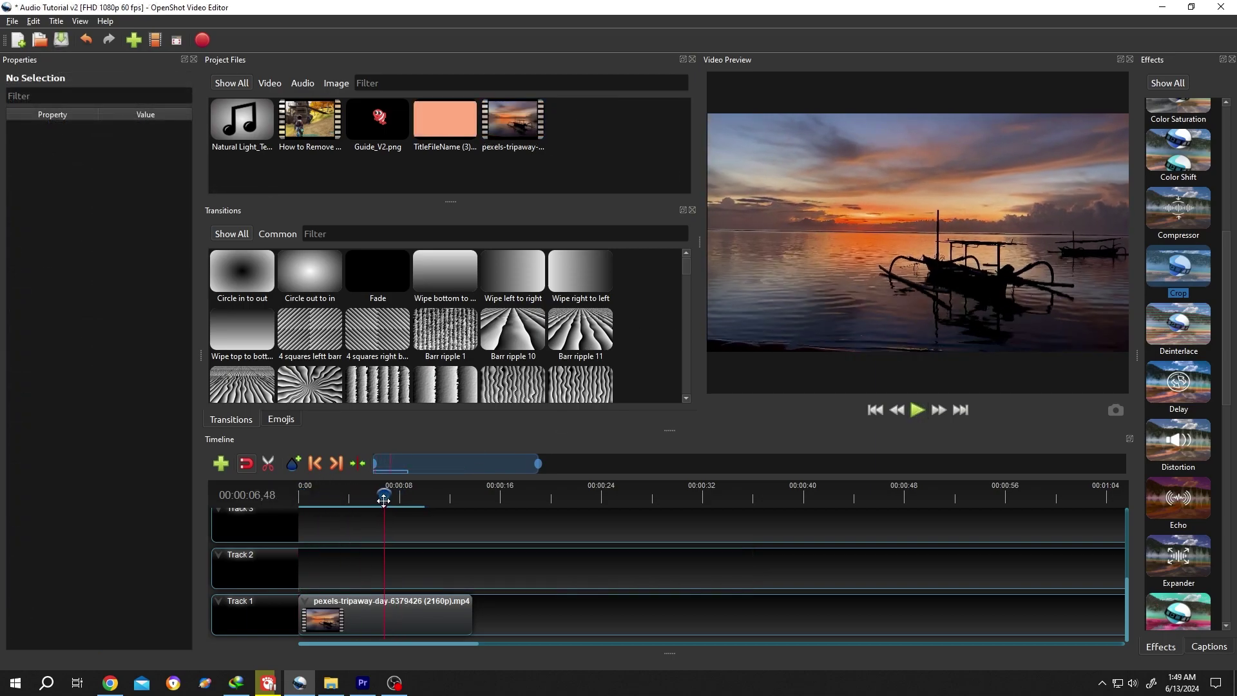
left_click(61, 24)
left_click(77, 44)
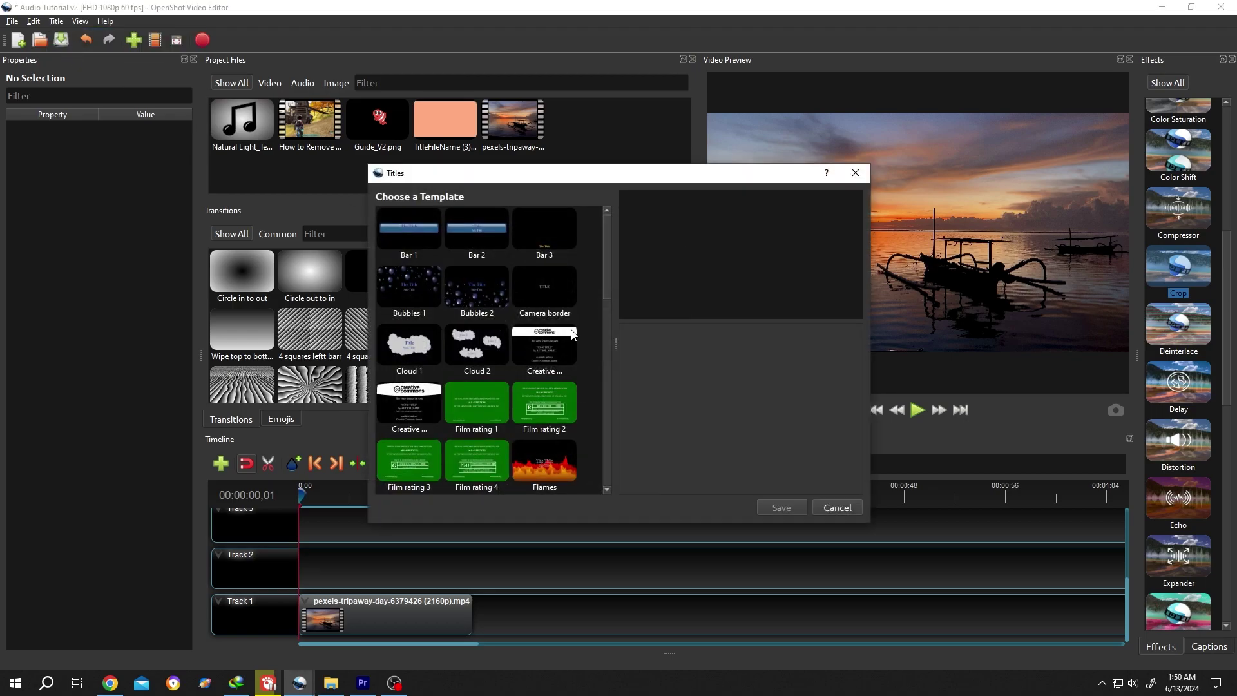
left_click(548, 291)
left_click_drag(725, 366, 674, 358)
type("NSET")
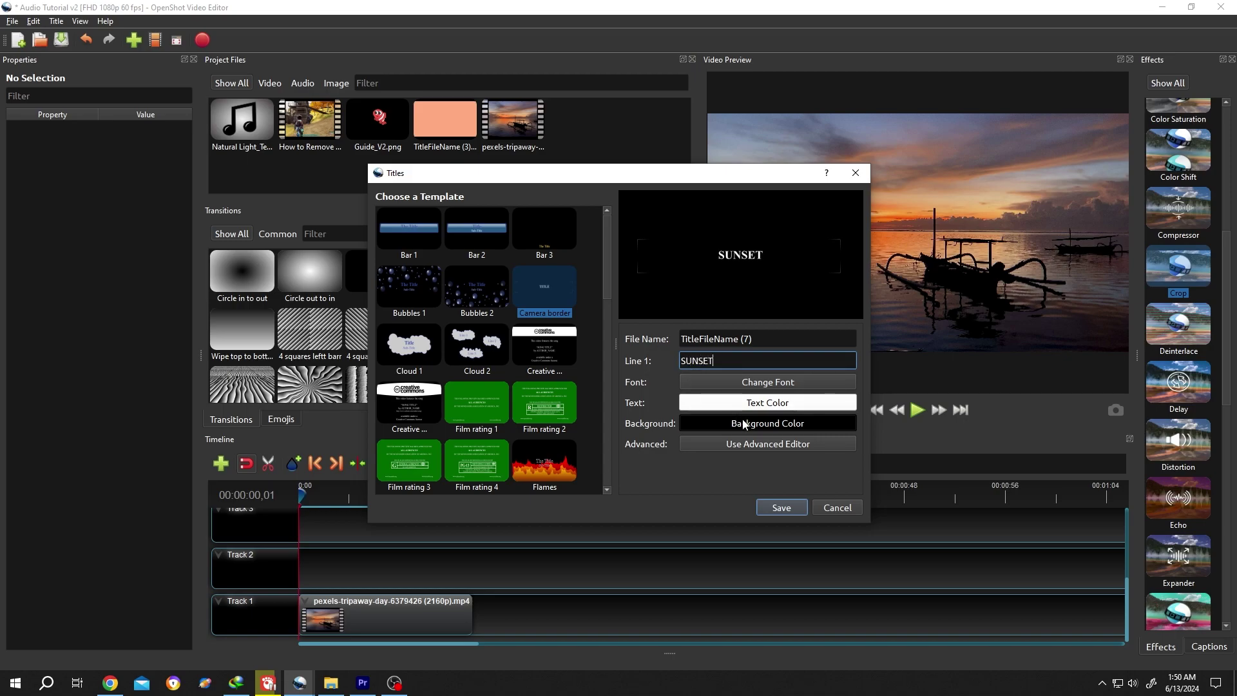
- Give the SUNSET title a black background with alpha 255 and save it
left_click(748, 430)
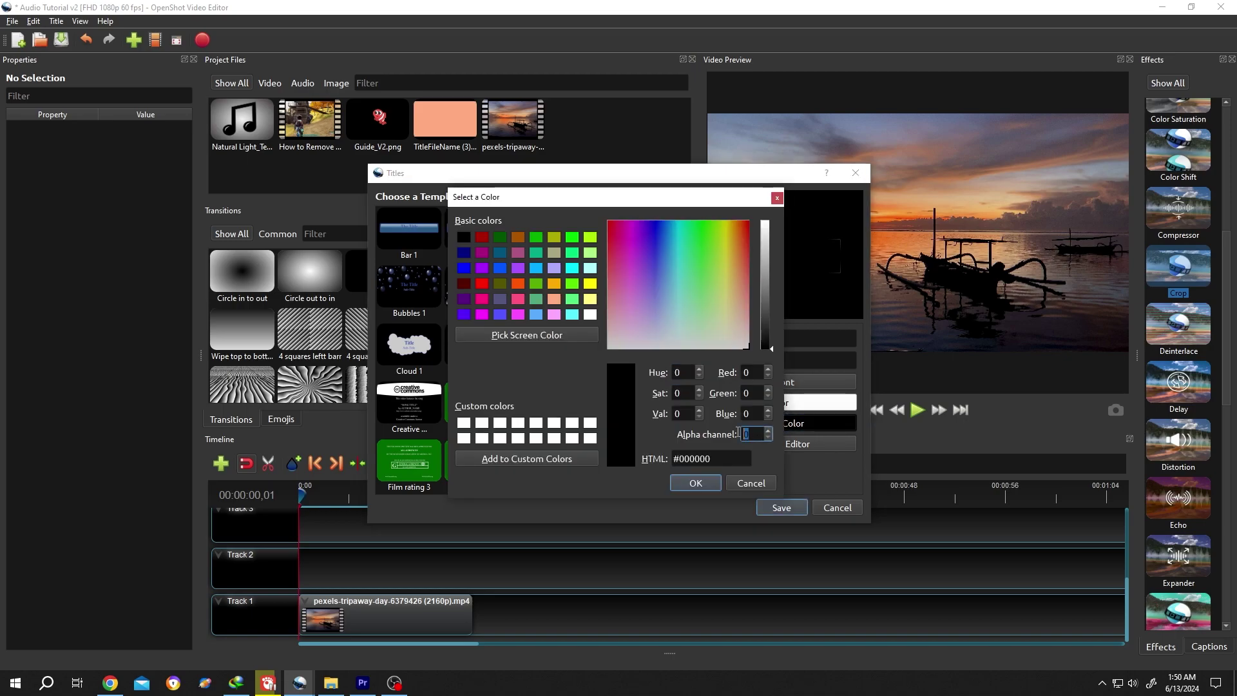
type("255")
left_click(715, 483)
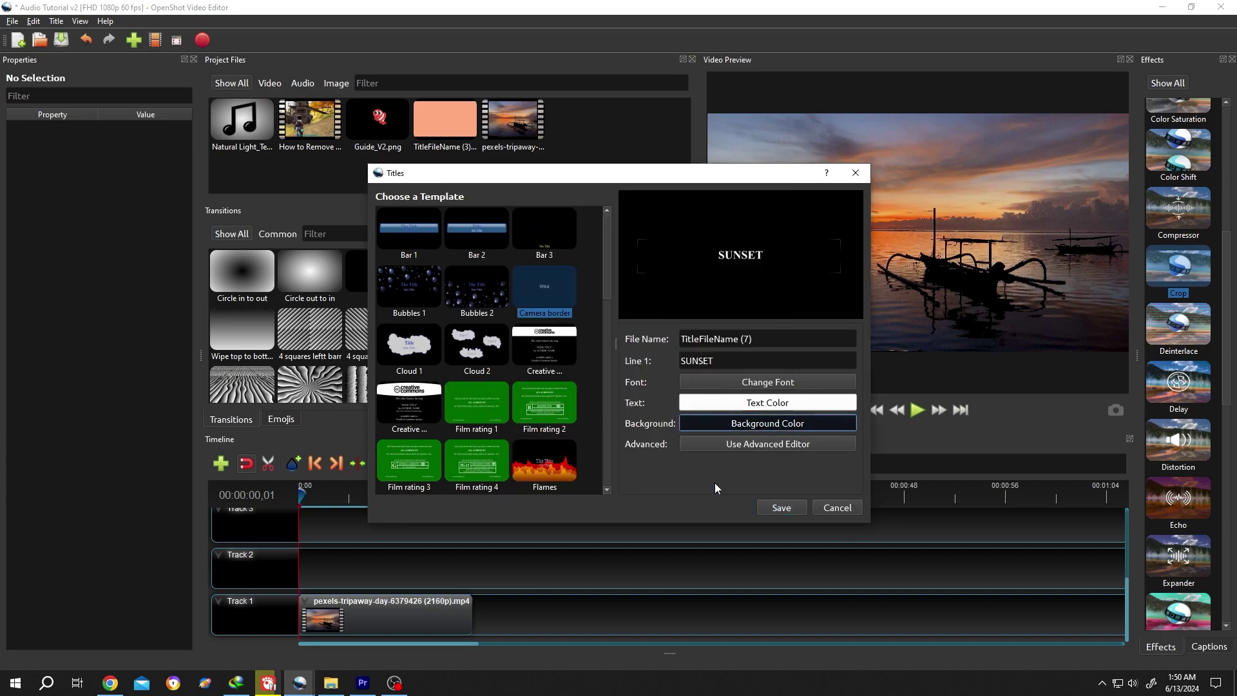
left_click(763, 510)
- Drop the SUNSET title onto Track 2 and set its Scale X and Scale Y to 4
left_click_drag(562, 133, 294, 571)
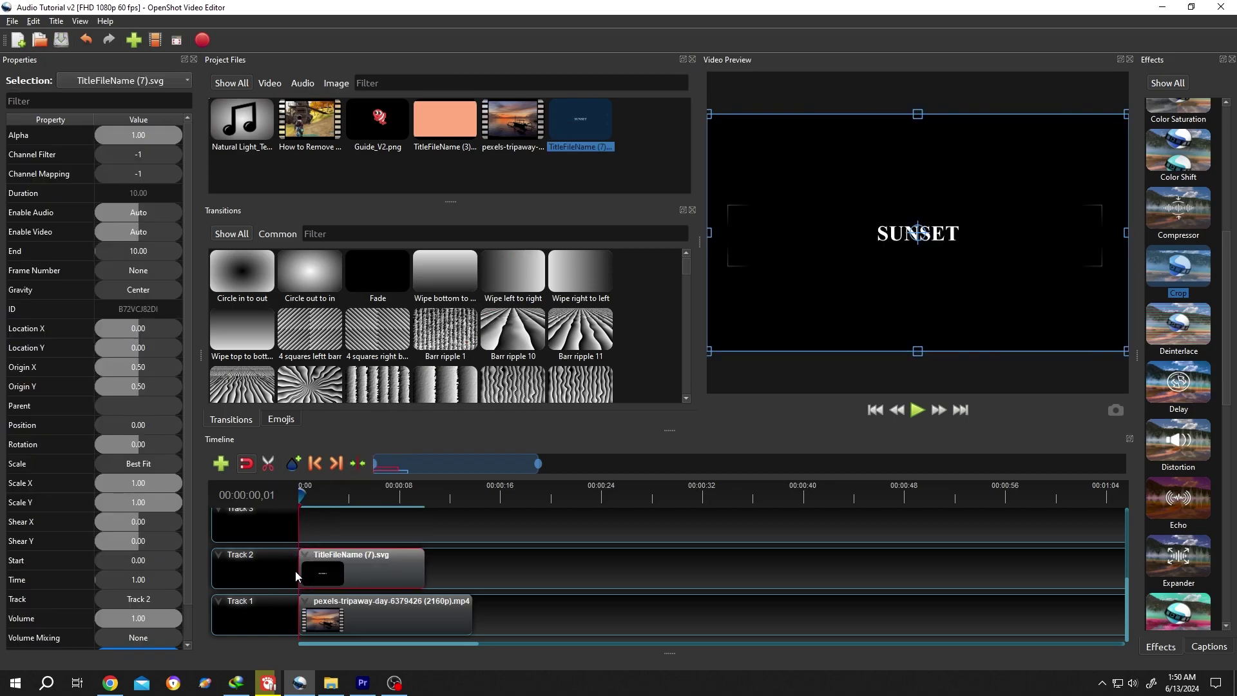
left_click(147, 483)
double_click(147, 484)
type("4")
key("Return")
double_click(147, 503)
type("4")
key("Return")
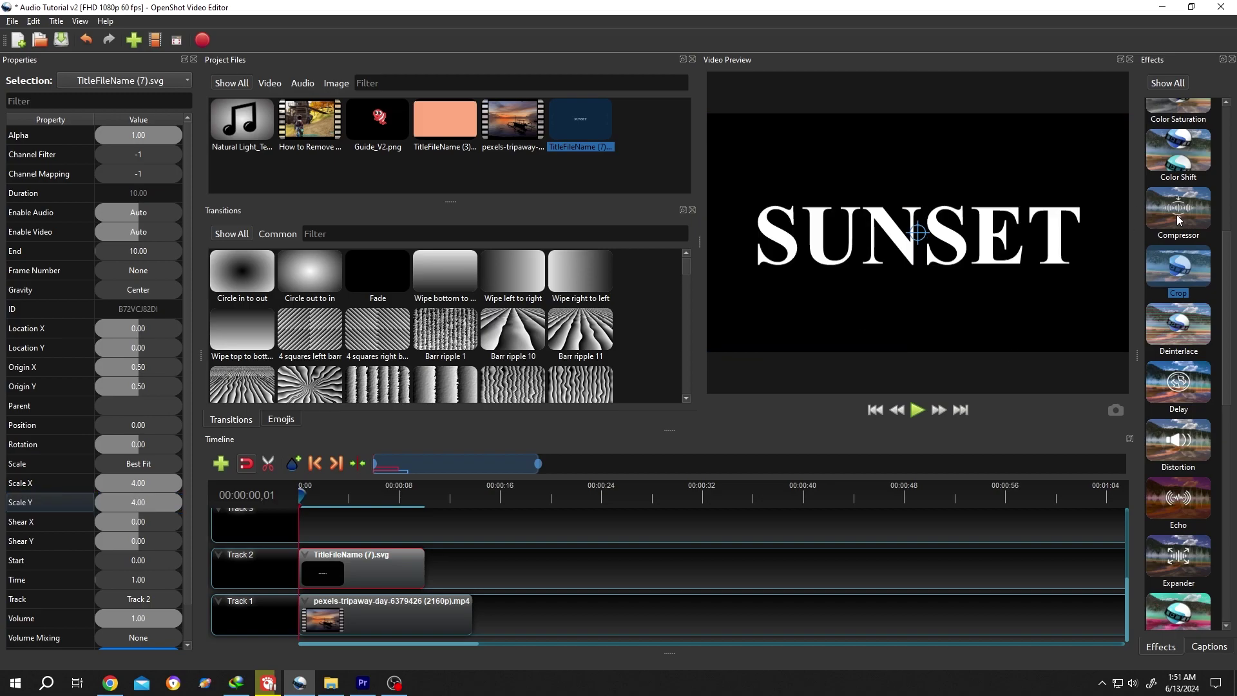
scroll(1200, 352, "up", 4)
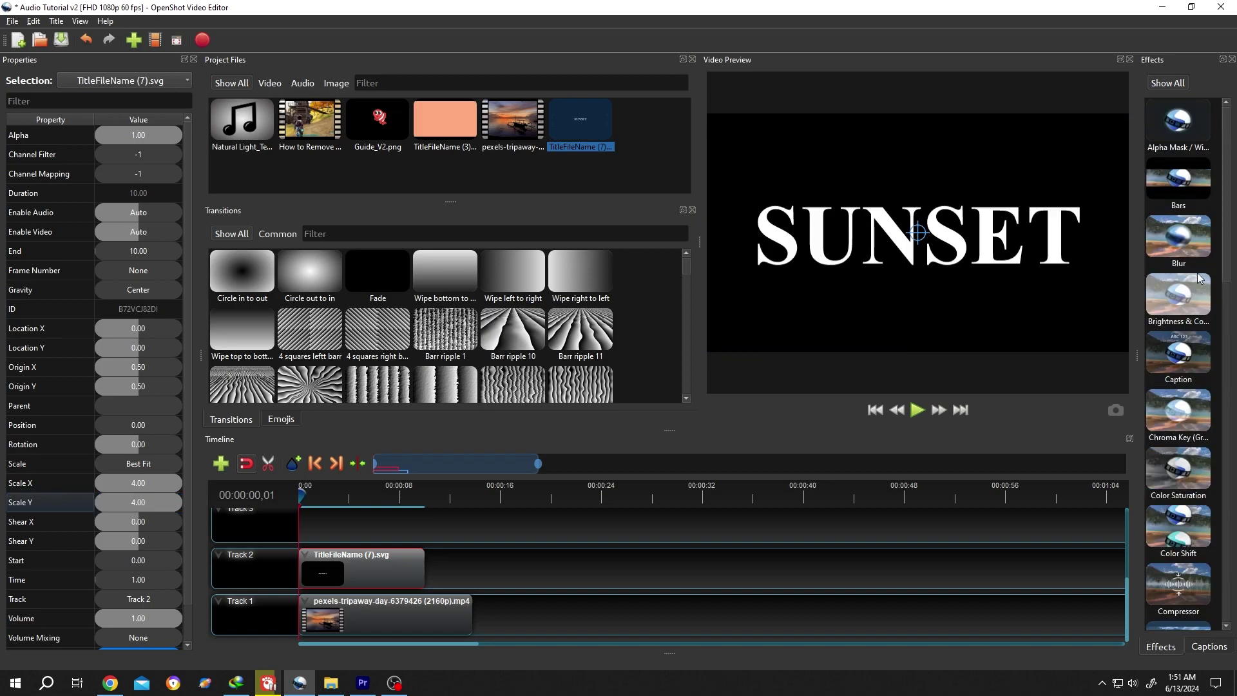
- Apply Chroma Key to the title clip with a white key colour and threshold about 44
left_click_drag(1184, 426, 363, 564)
left_click(316, 558)
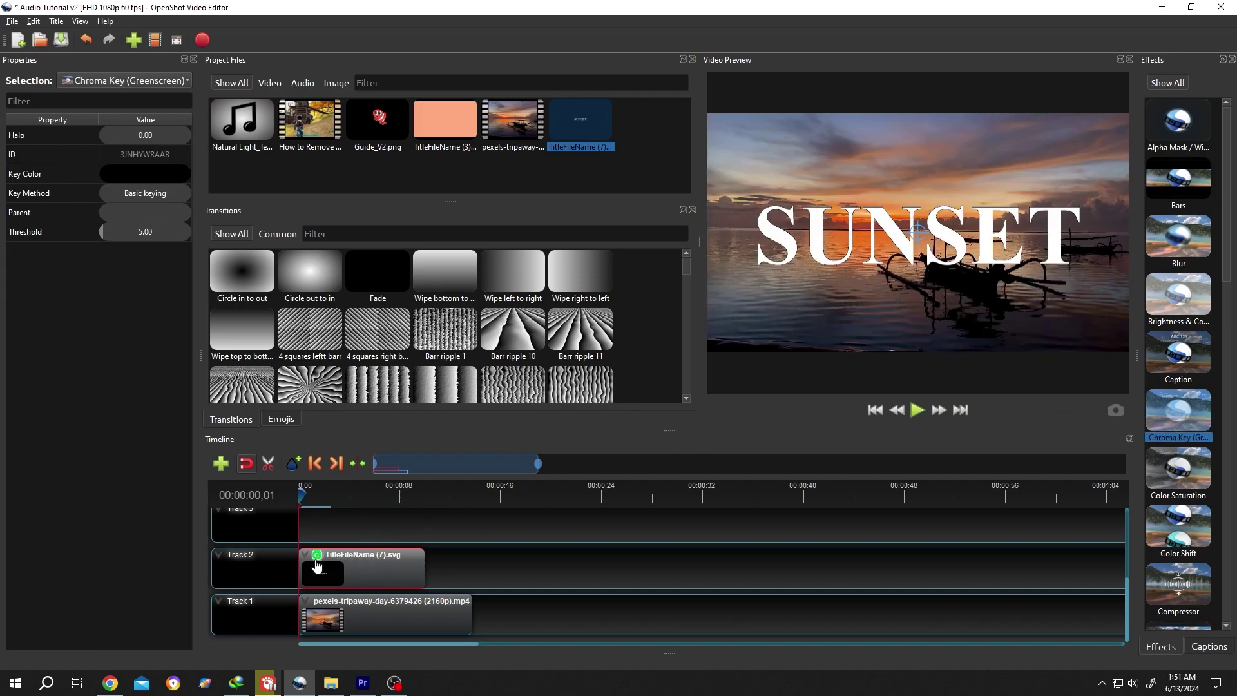
double_click(145, 172)
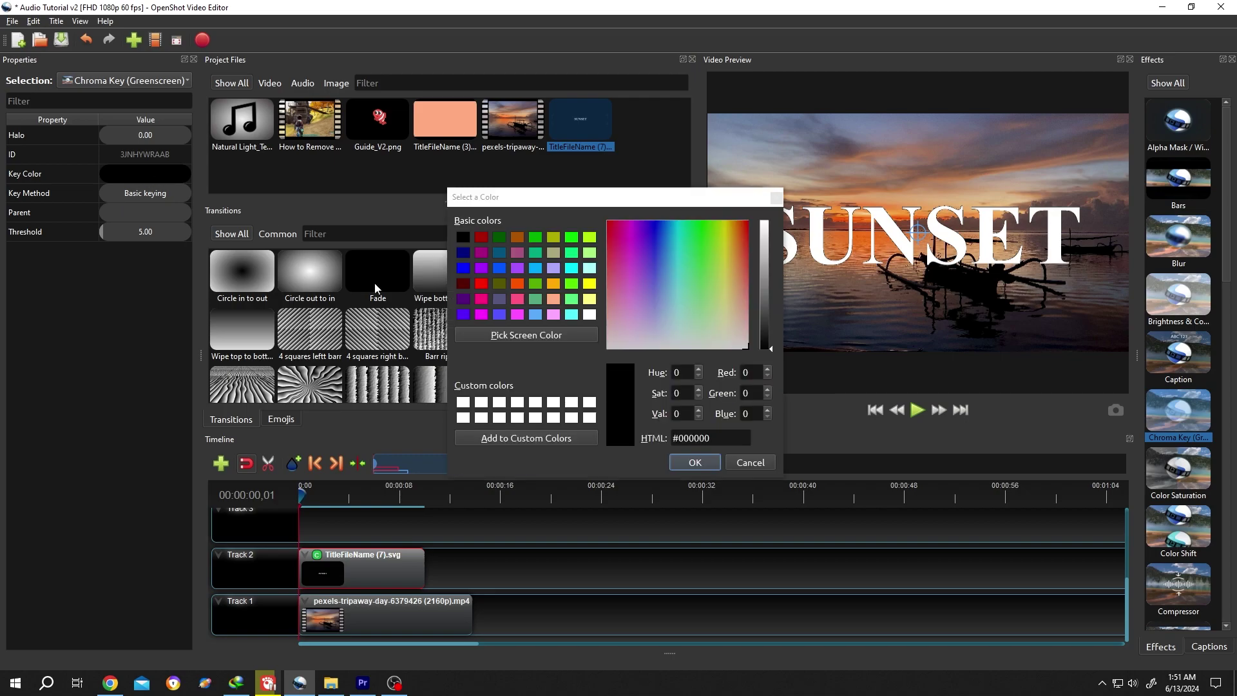
left_click(595, 315)
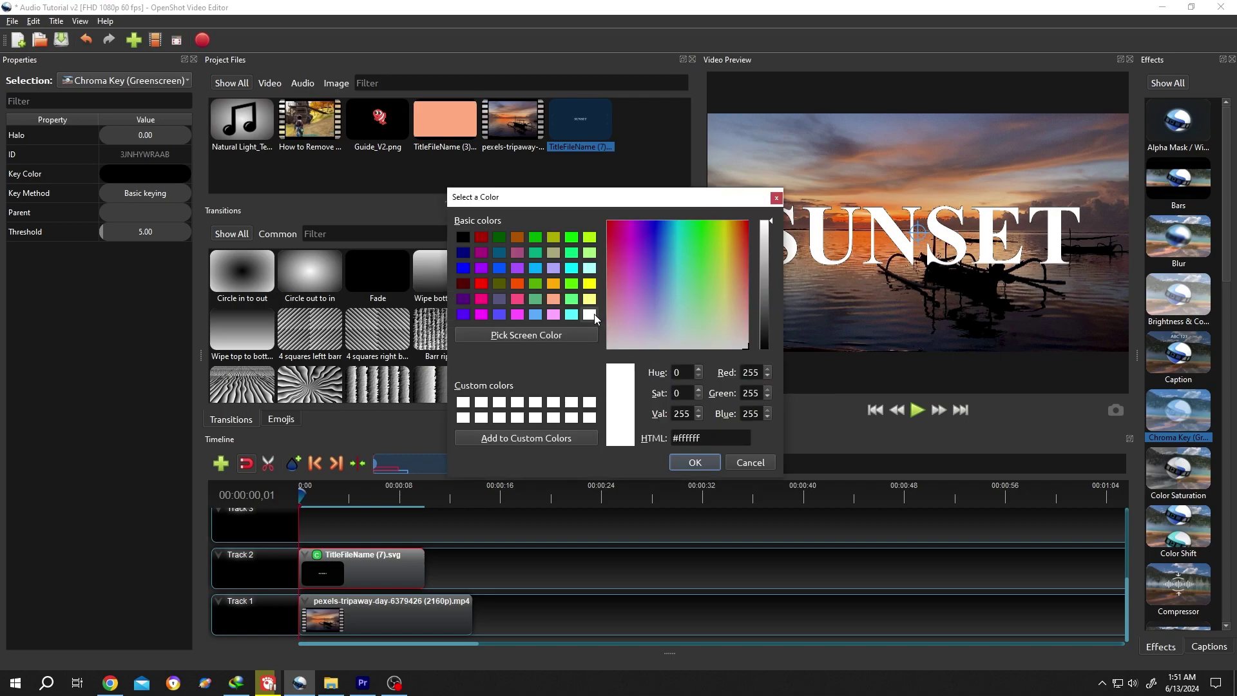
left_click(696, 463)
left_click_drag(112, 230, 136, 233)
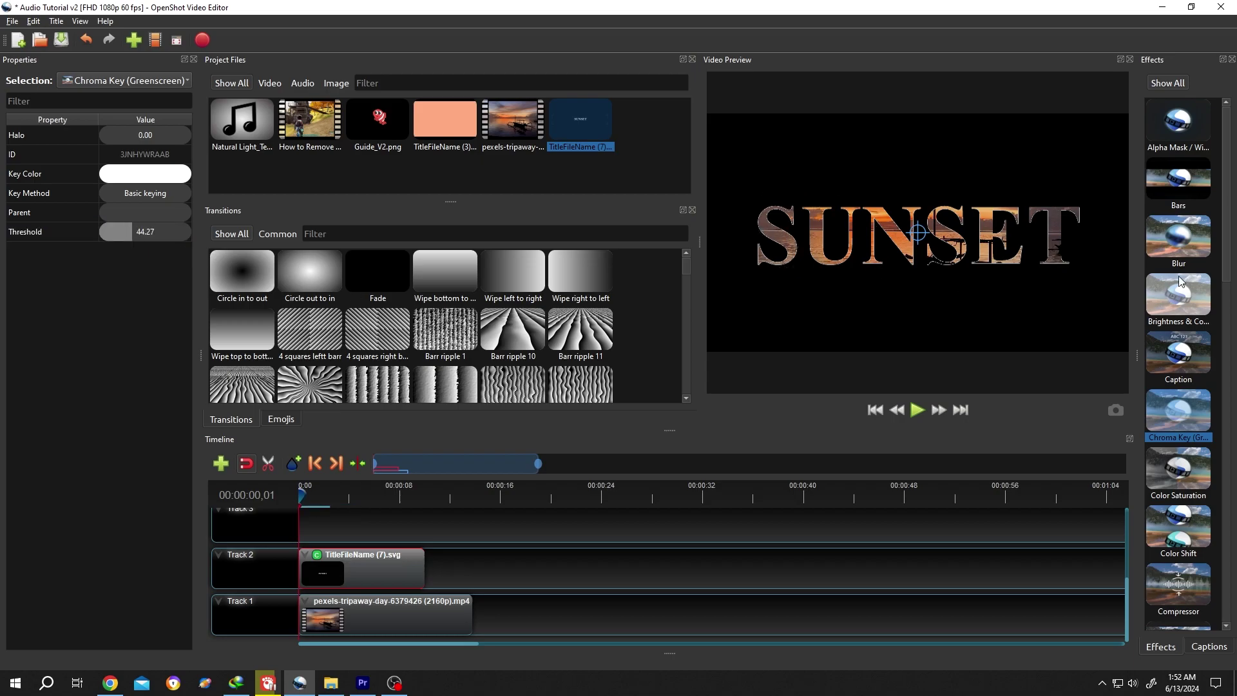
- Add Blur to the title clip with horizontal radius, vertical radius and iterations all 1
left_click_drag(1174, 242, 399, 547)
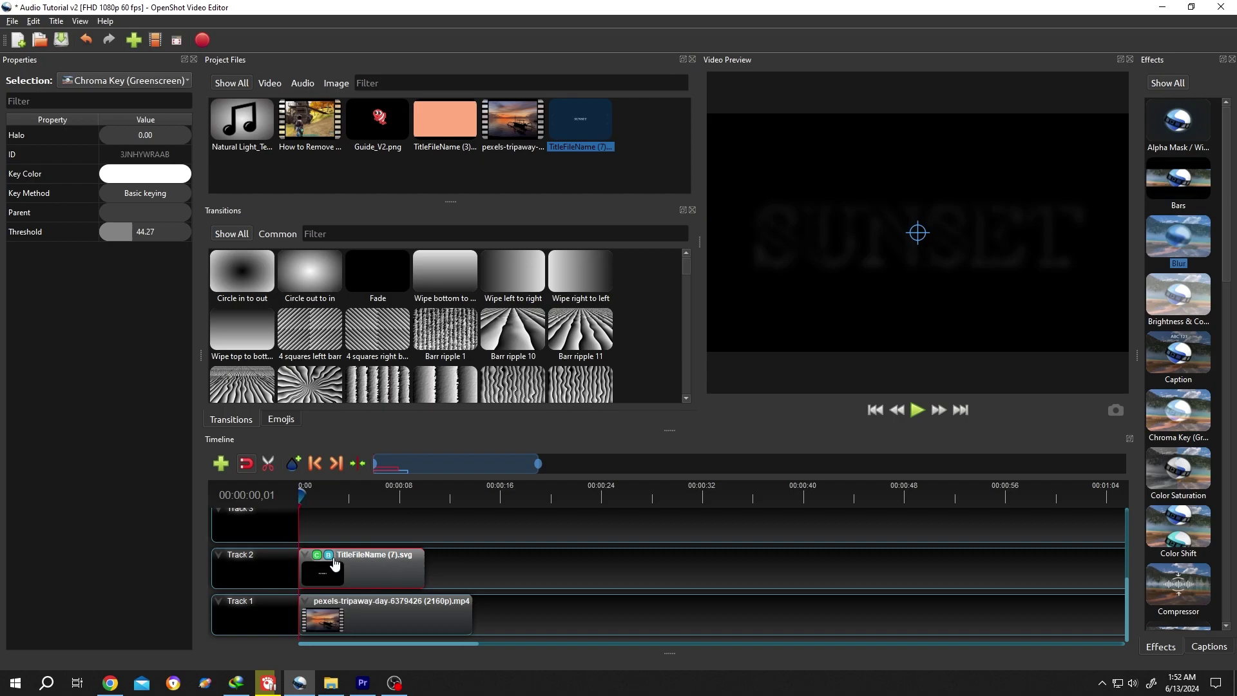
left_click(328, 558)
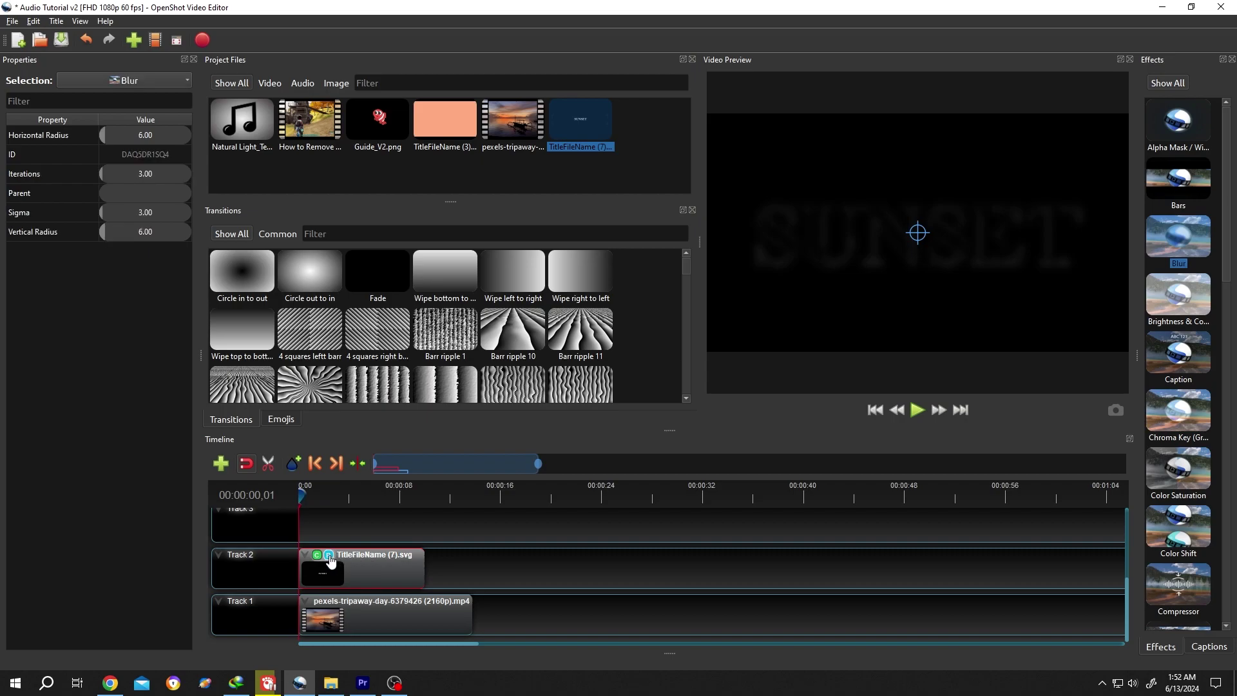
double_click(158, 134)
type("1")
key("Return")
left_click(149, 232)
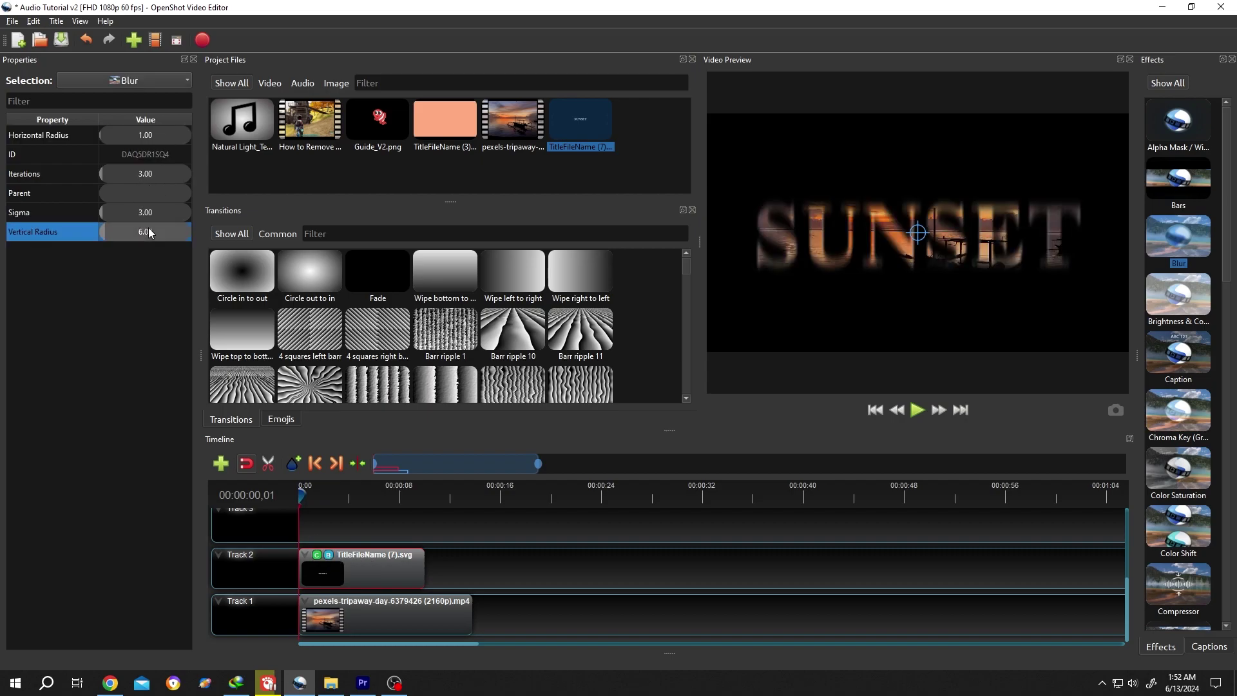
double_click(150, 232)
type("1")
key("Return")
left_click(153, 177)
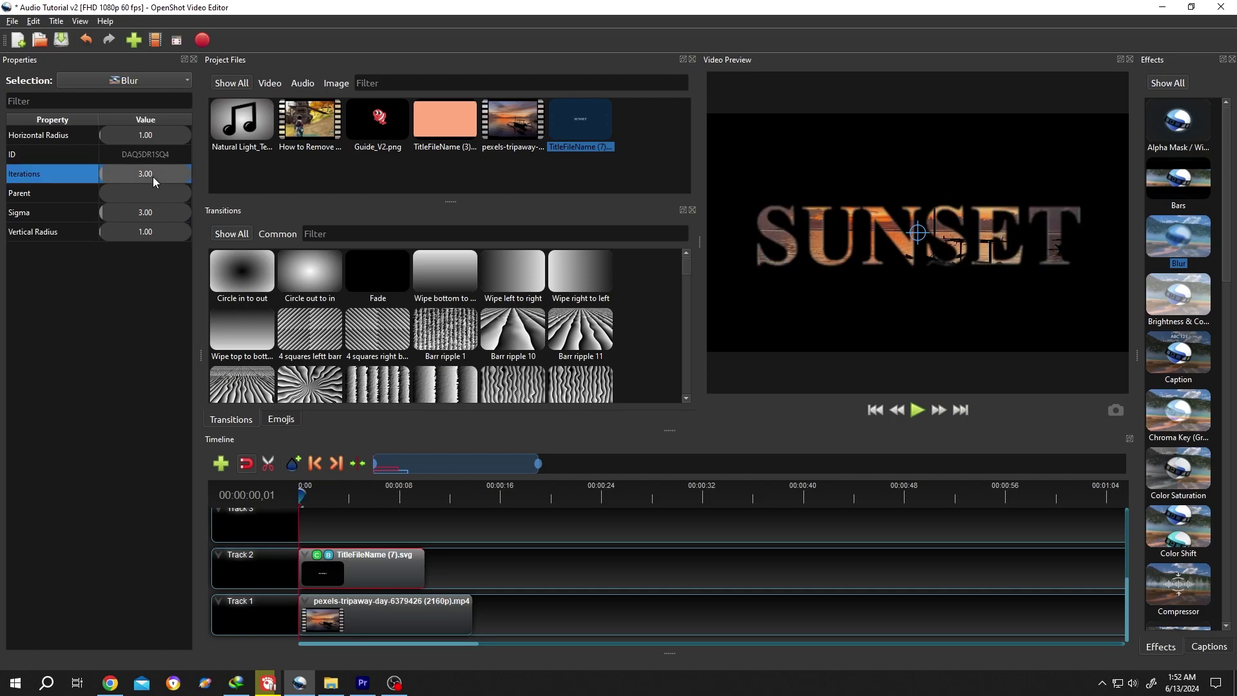
double_click(154, 176)
type("1")
key("Return")
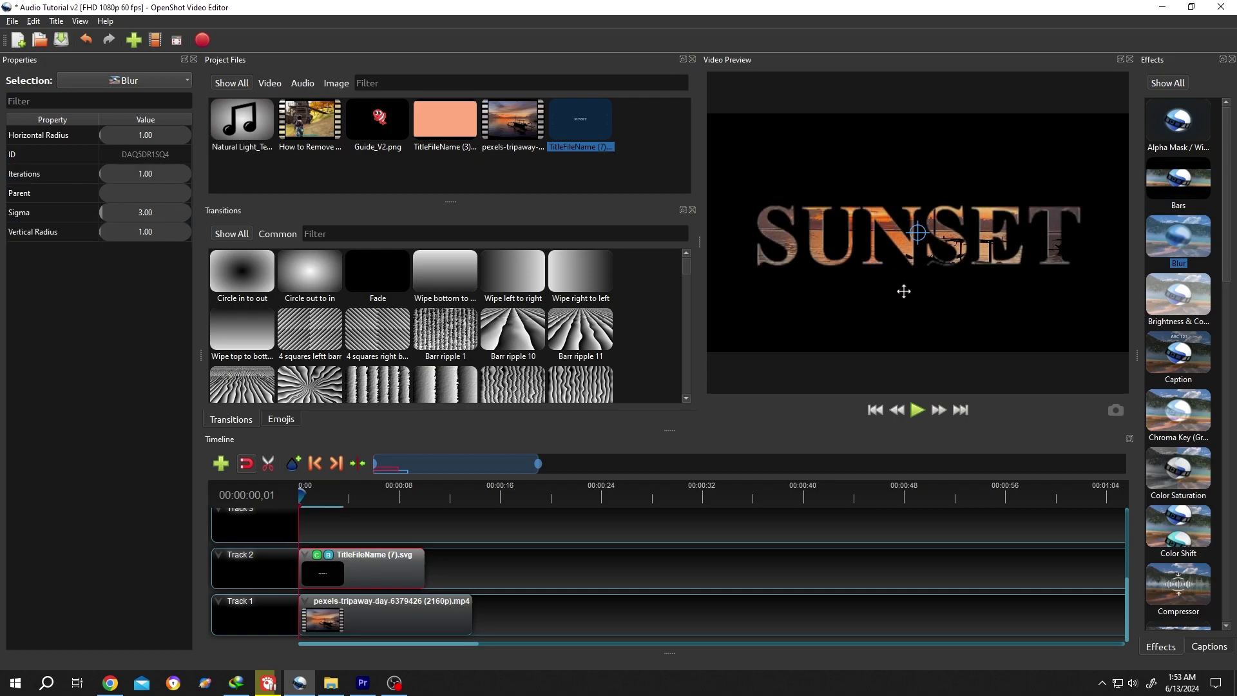
- Set the title's alpha to 0.85, save the project, and play it back
left_click(391, 565)
left_click(136, 136)
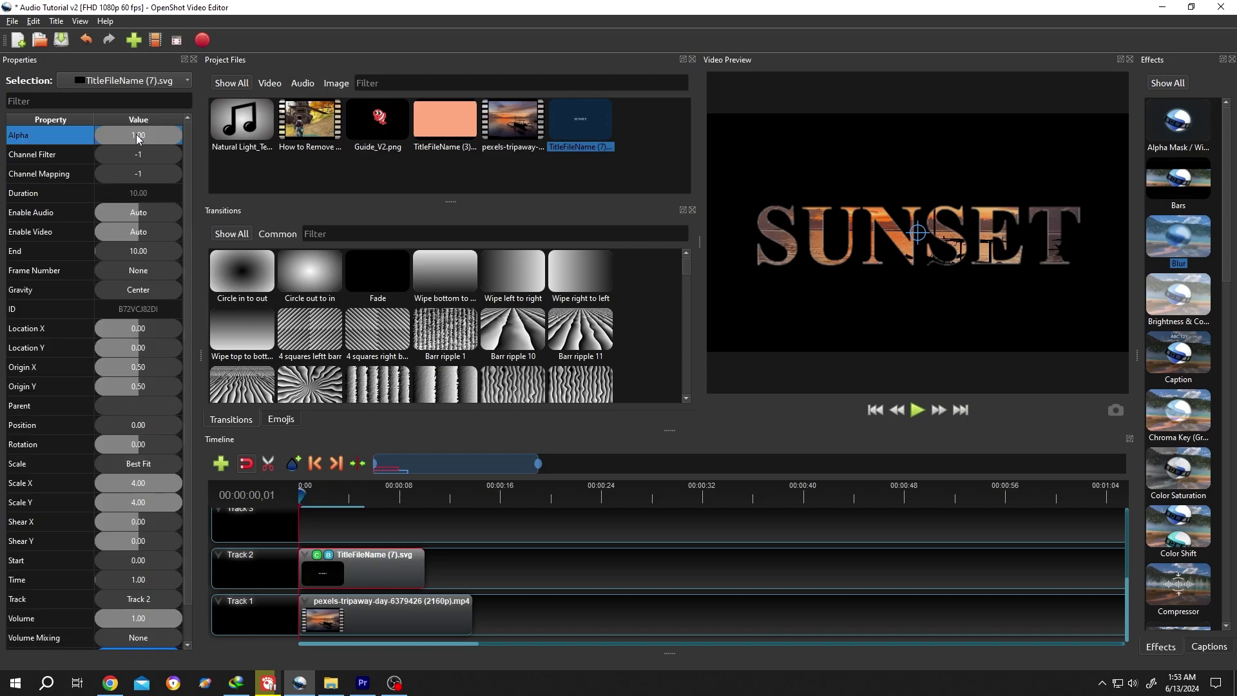
double_click(137, 135)
type("0.85")
key("Return")
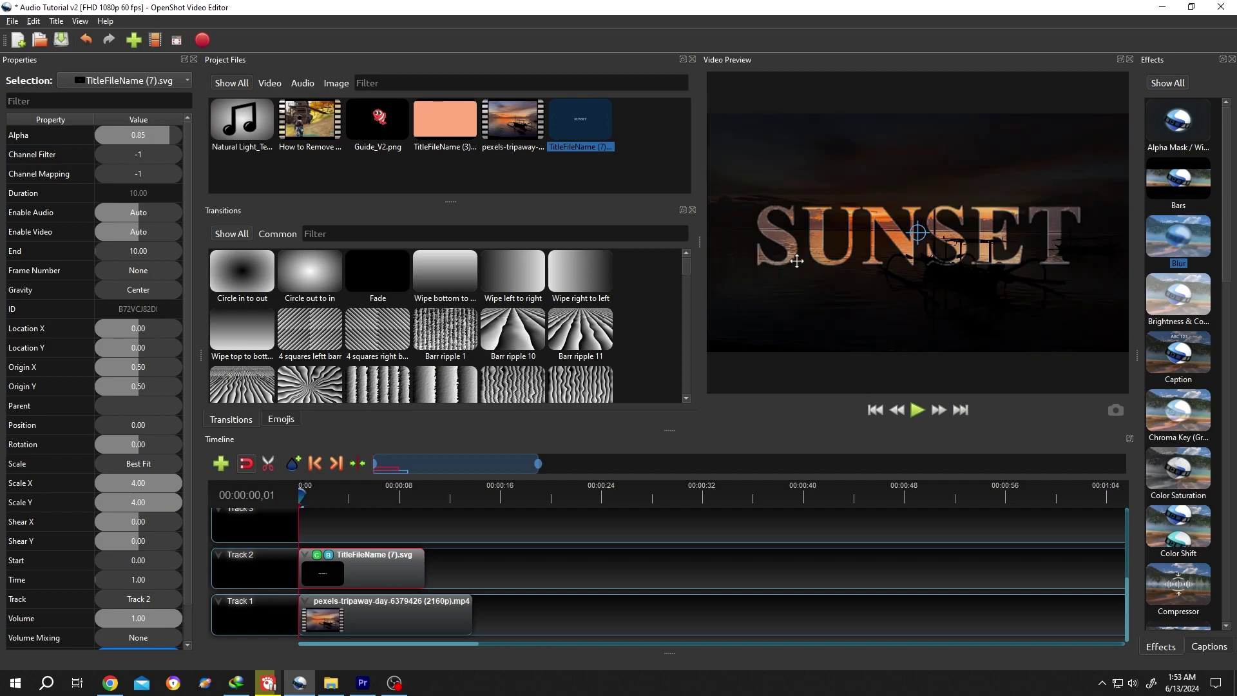
key("ctrl+s")
left_click(916, 410)
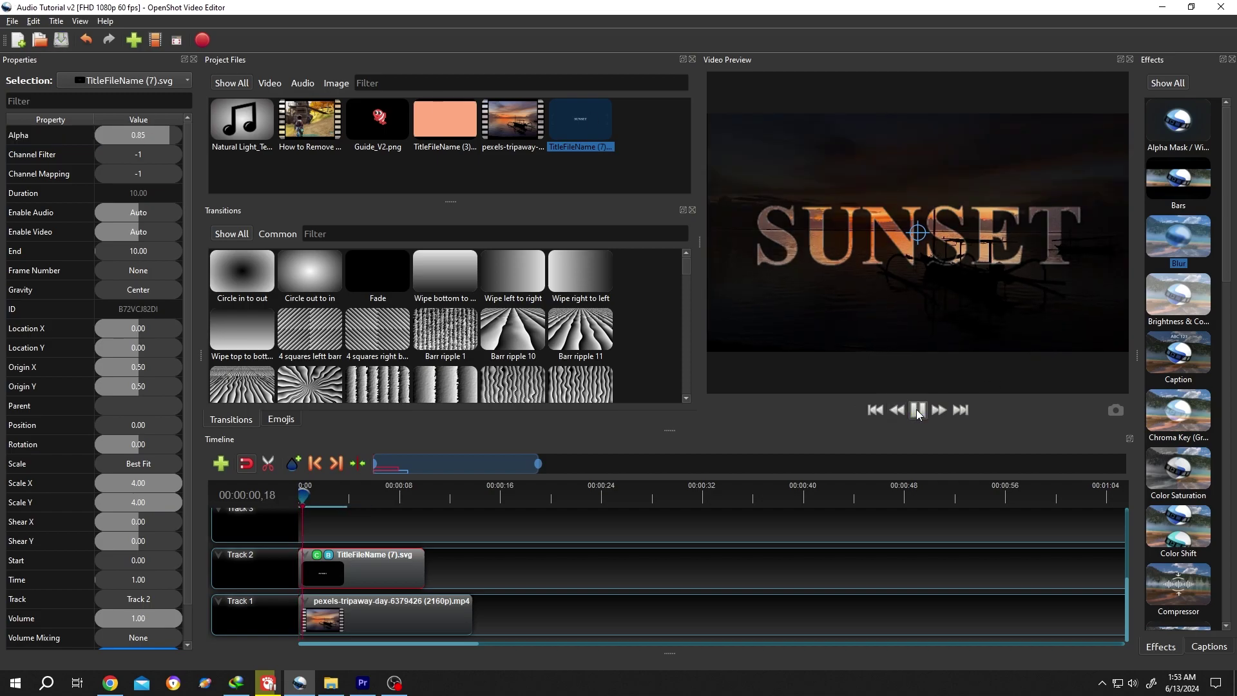